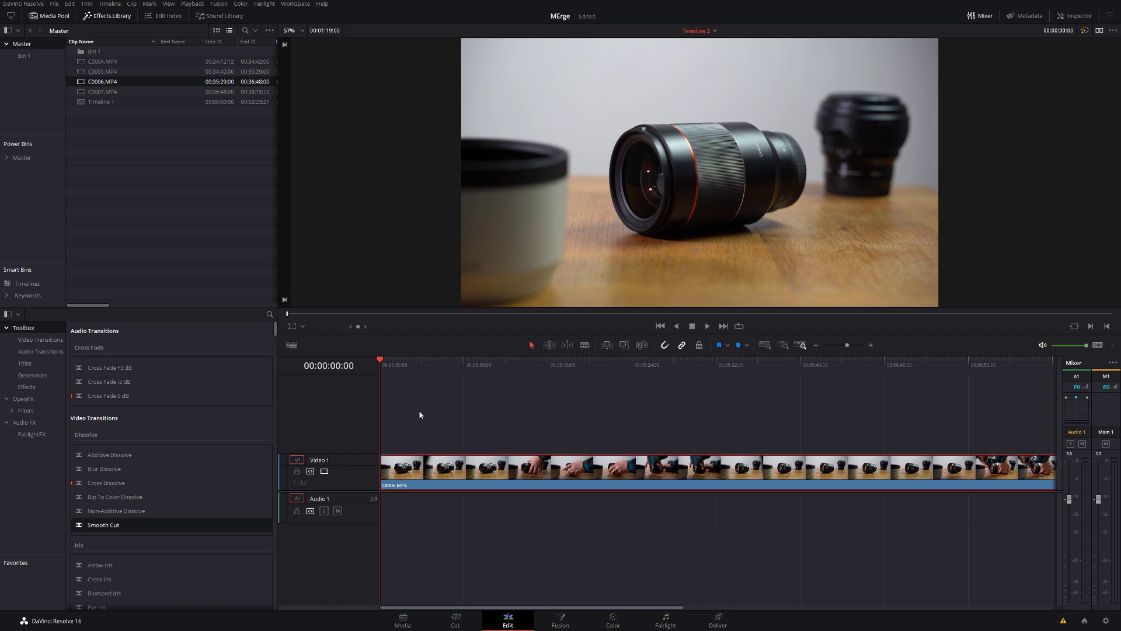
{"action": "key", "text": "space"}
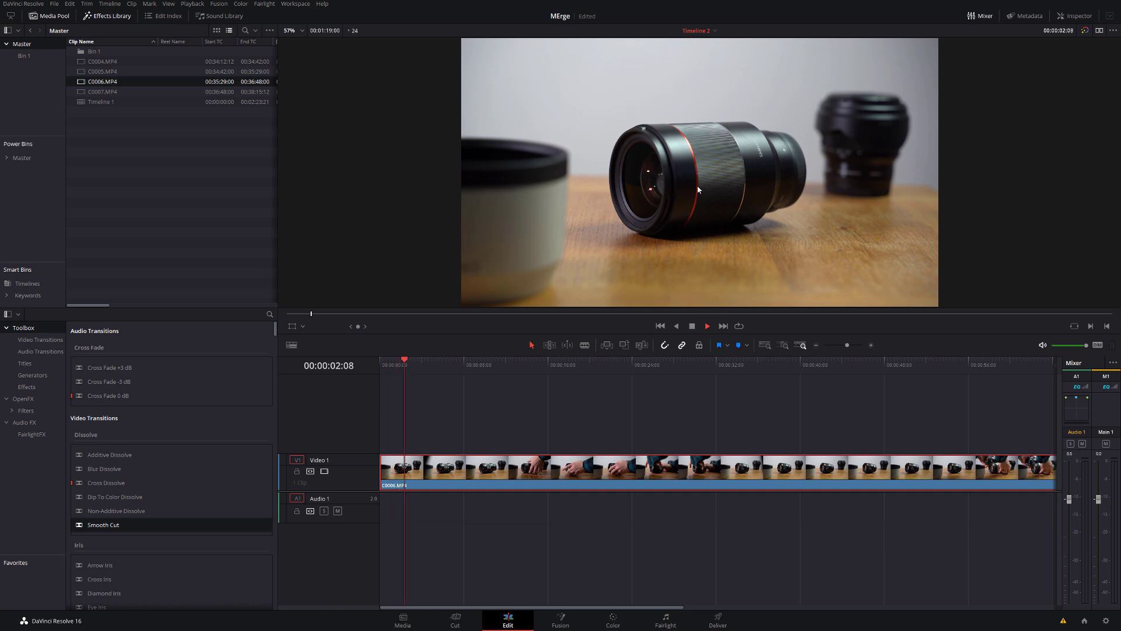
{"action": "key", "text": "space"}
{"action": "key", "text": "space"}
{"action": "left_click", "coordinate": [492, 363]}
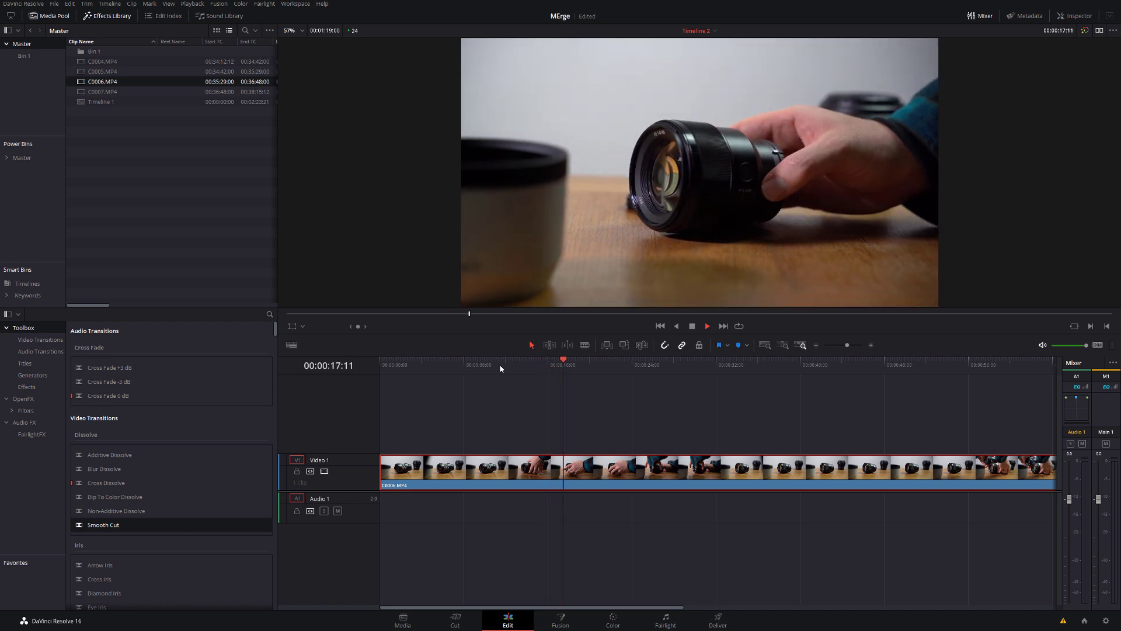
{"action": "key", "text": "space"}
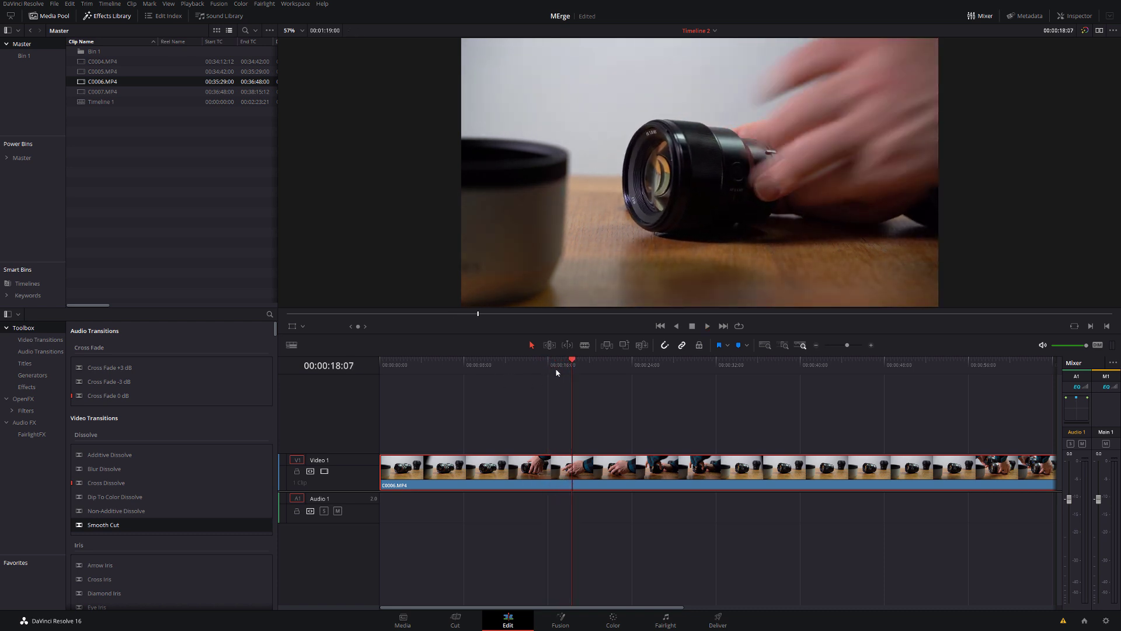
{"action": "left_click_drag", "start_coordinate": [556, 372], "coordinate": [429, 365]}
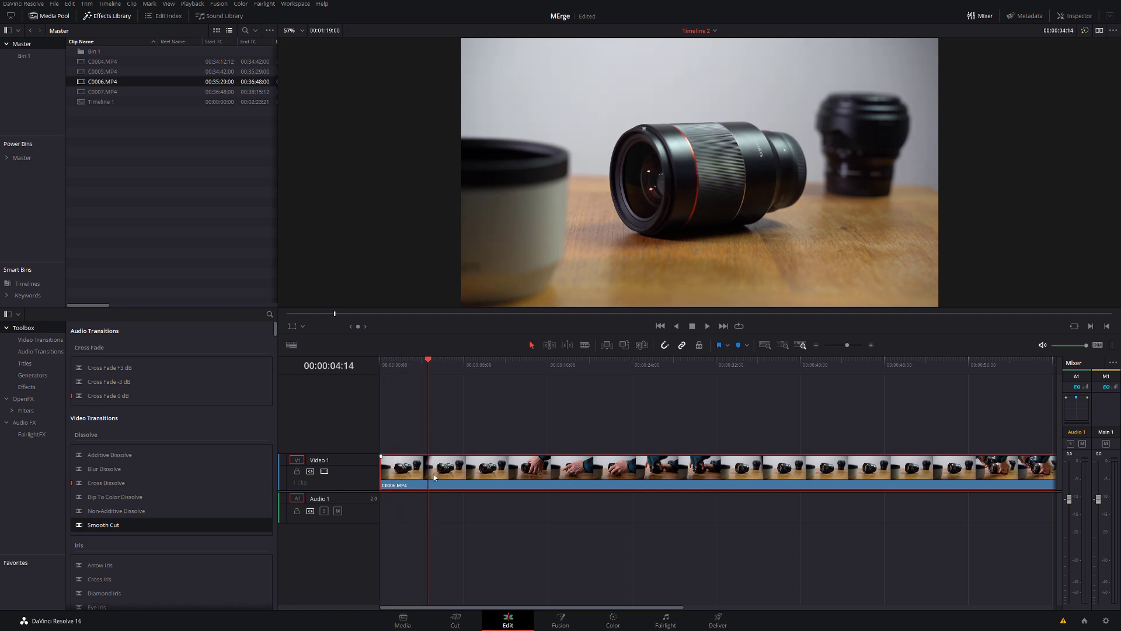
Split C0006.MP4 at 00:00:04:14 and 00:00:36:11, then delete the middle section
{"action": "key", "text": "ctrl+b"}
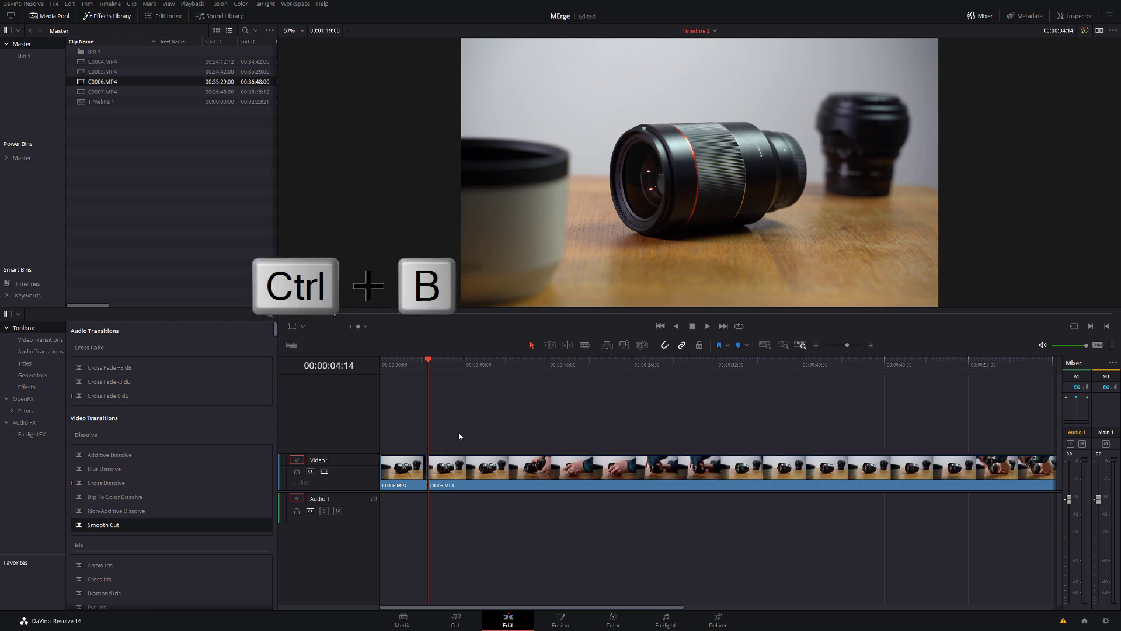
{"action": "left_click_drag", "start_coordinate": [438, 367], "coordinate": [763, 364]}
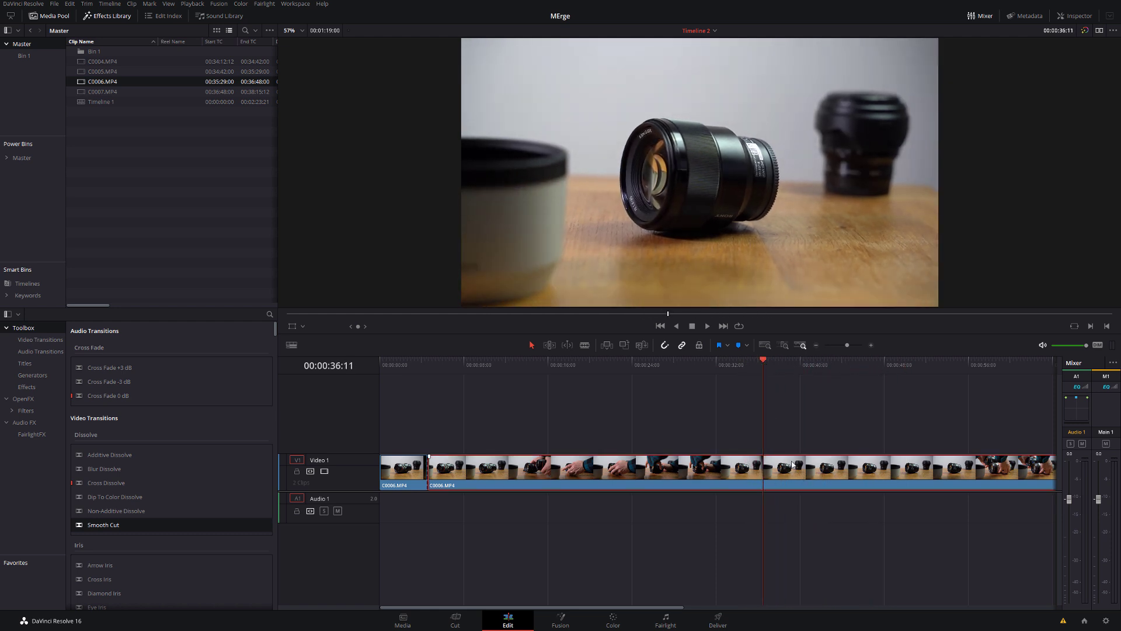
{"action": "key", "text": "ctrl+b"}
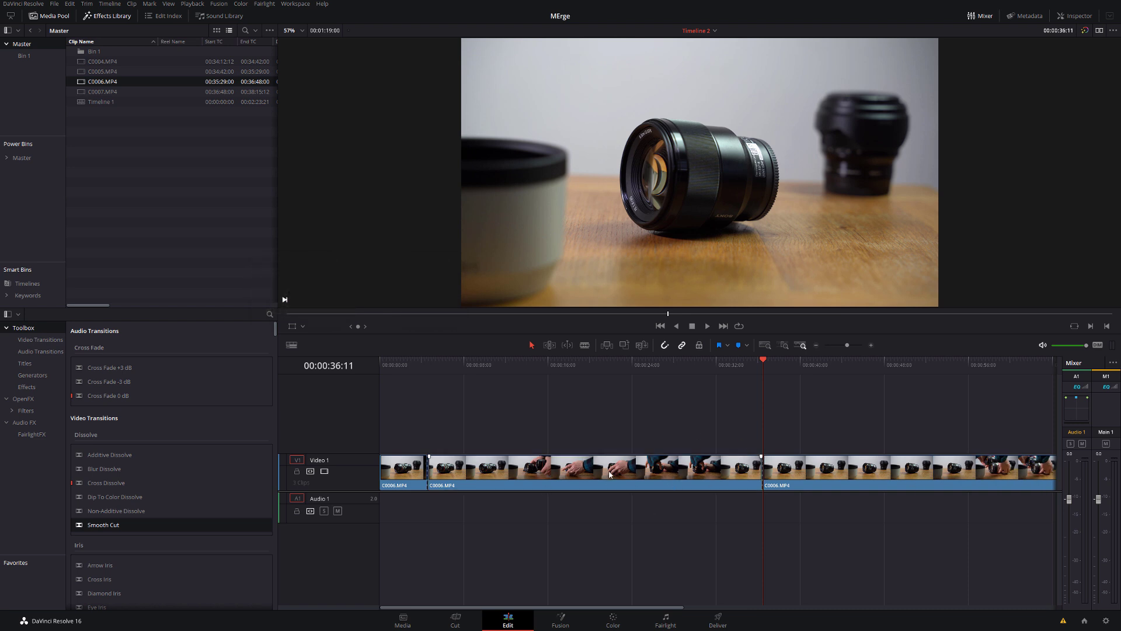
{"action": "left_click", "coordinate": [610, 471]}
{"action": "key", "text": "Delete"}
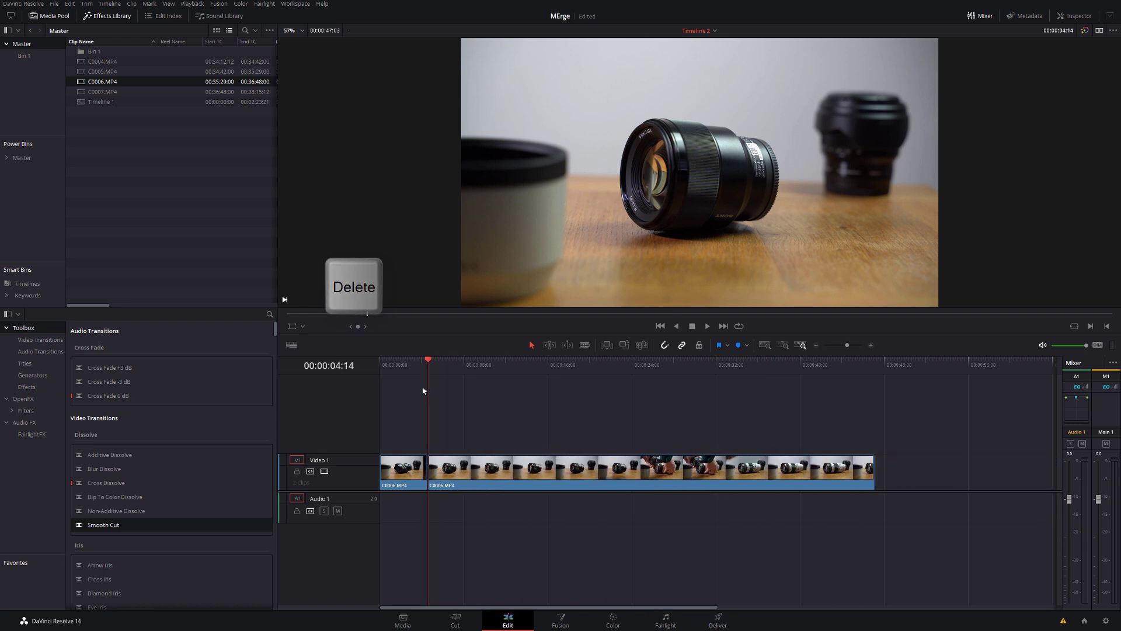
Play back the new join between the opening shot and the final section
{"action": "left_click", "coordinate": [405, 362]}
{"action": "key", "text": "space"}
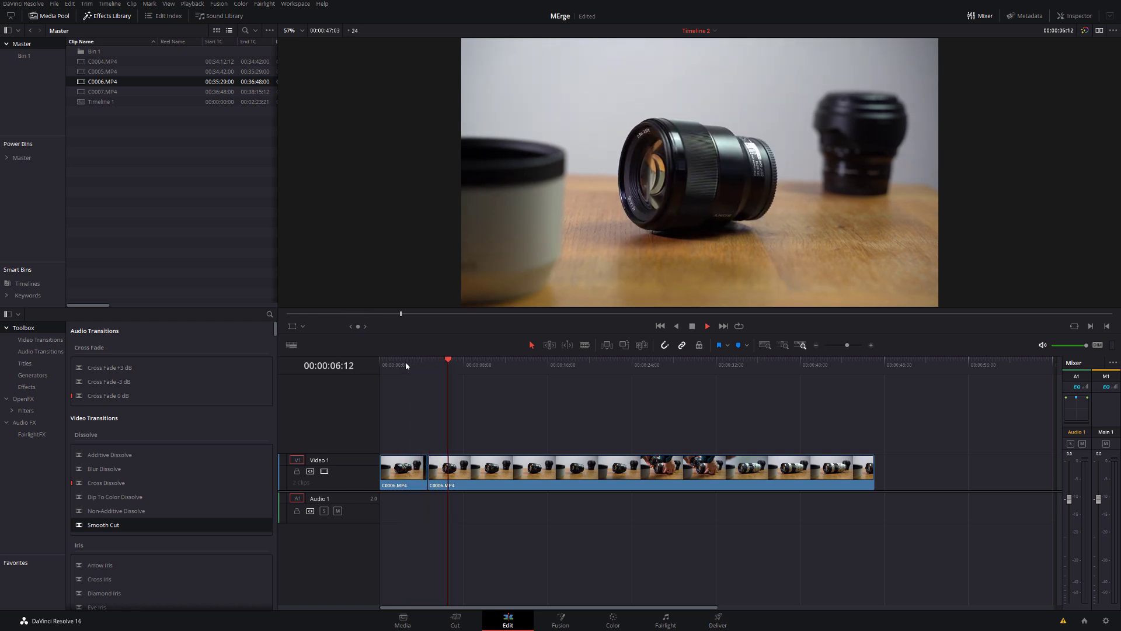
{"action": "key", "text": "space"}
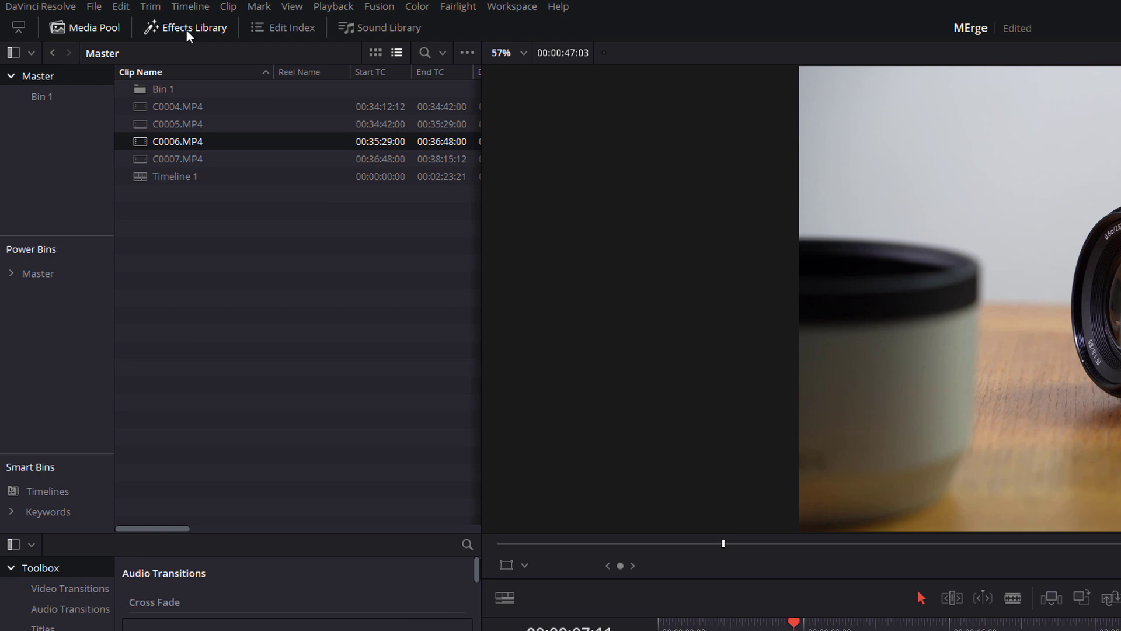
Drop a Smooth Cut from Video Transitions onto the join of the two C0006.MP4 pieces, then preview it
{"action": "left_click", "coordinate": [186, 29]}
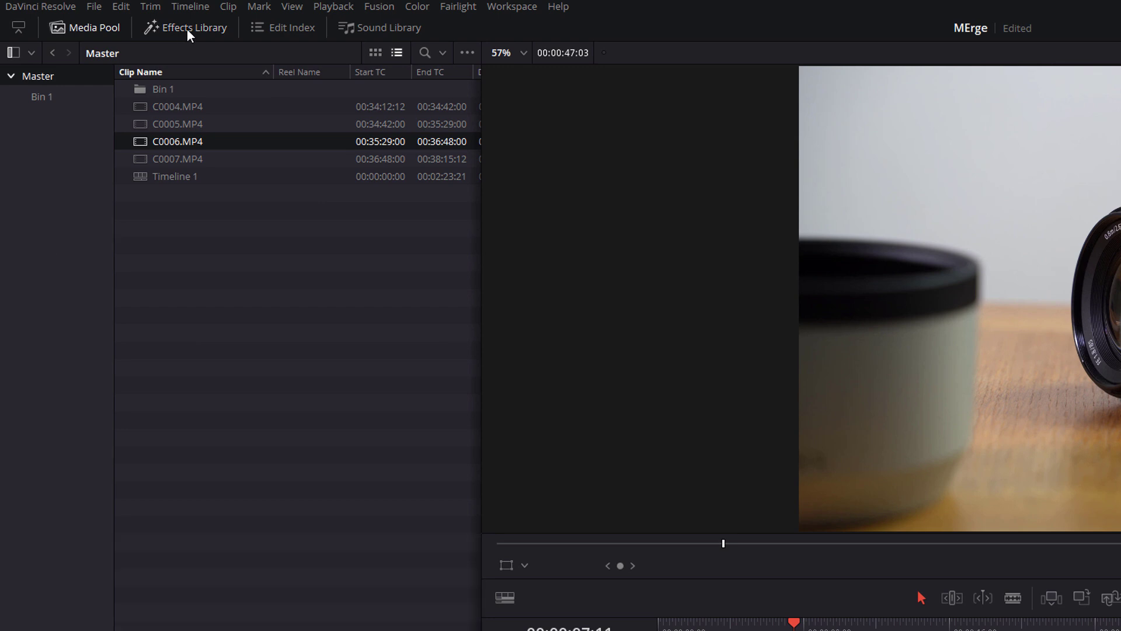
{"action": "left_click", "coordinate": [194, 28]}
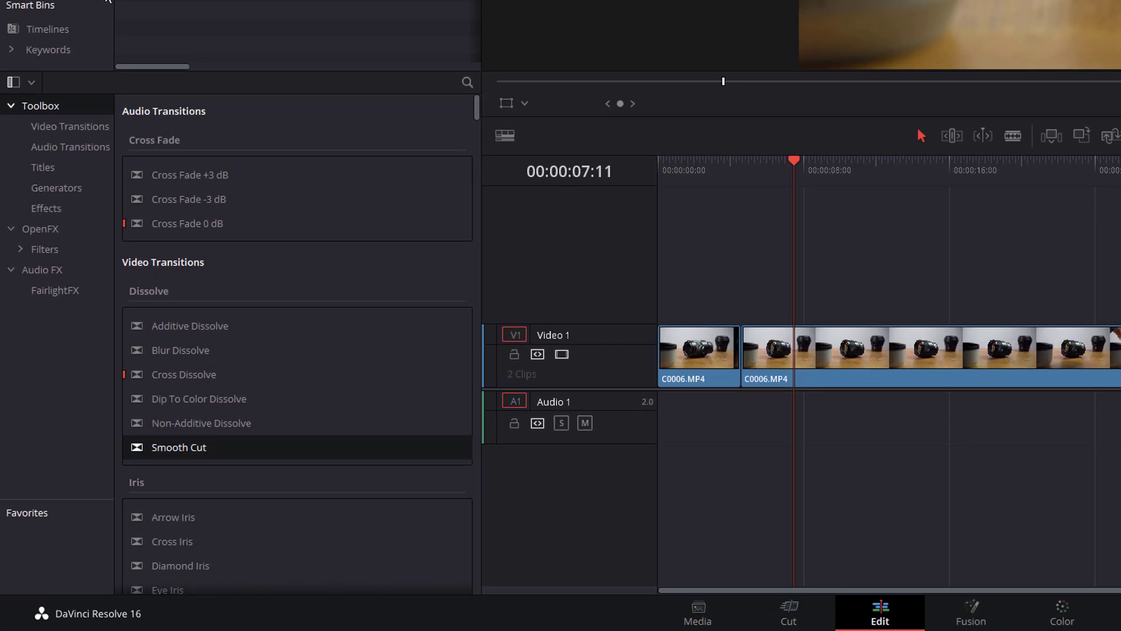
{"action": "left_click", "coordinate": [64, 128]}
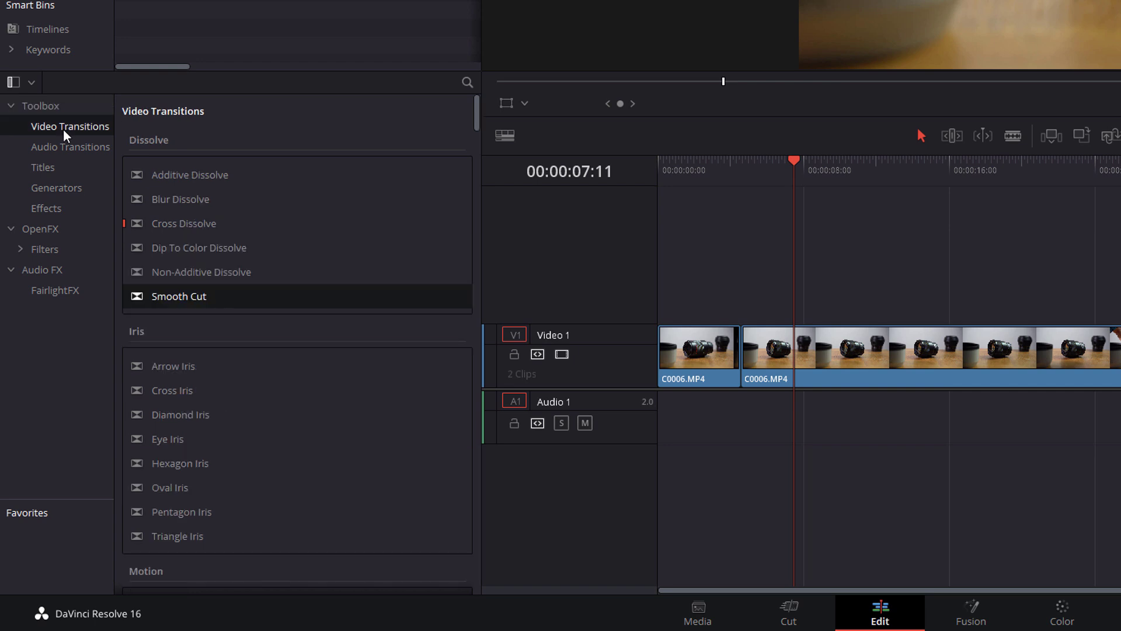
{"action": "left_click_drag", "start_coordinate": [174, 297], "coordinate": [742, 357]}
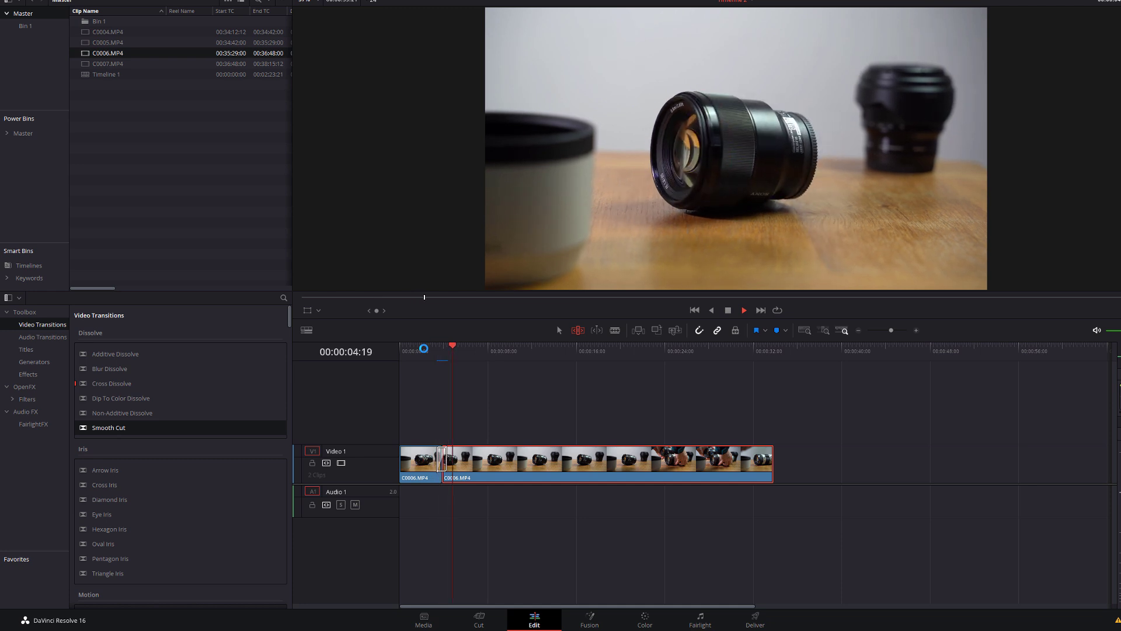
{"action": "left_click", "coordinate": [424, 351]}
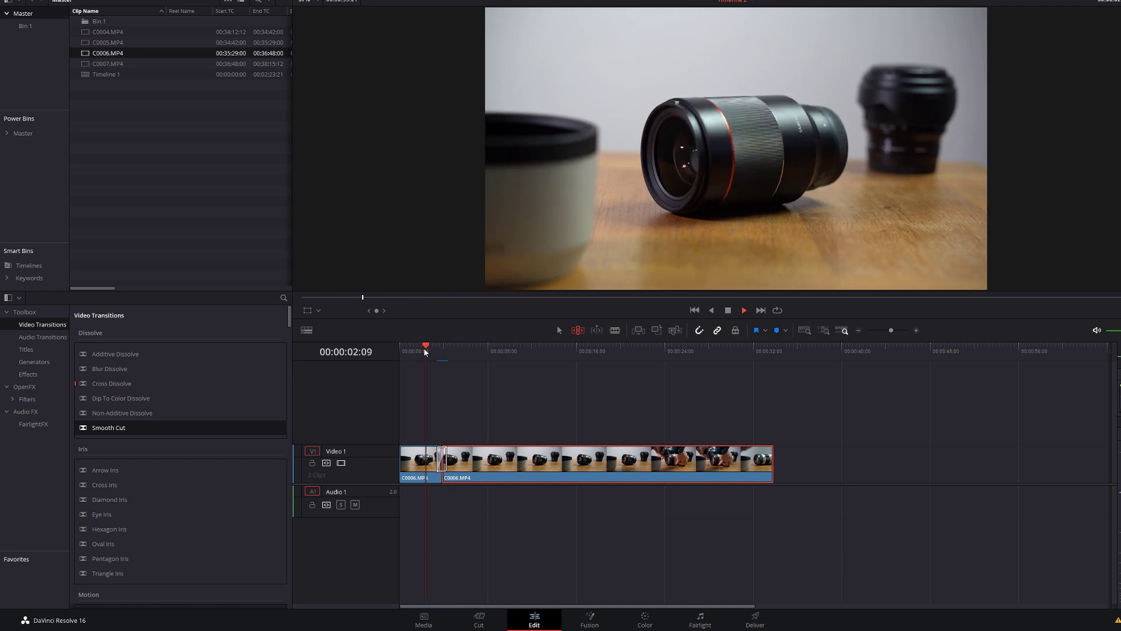
{"action": "key", "text": "ctrl+equal"}
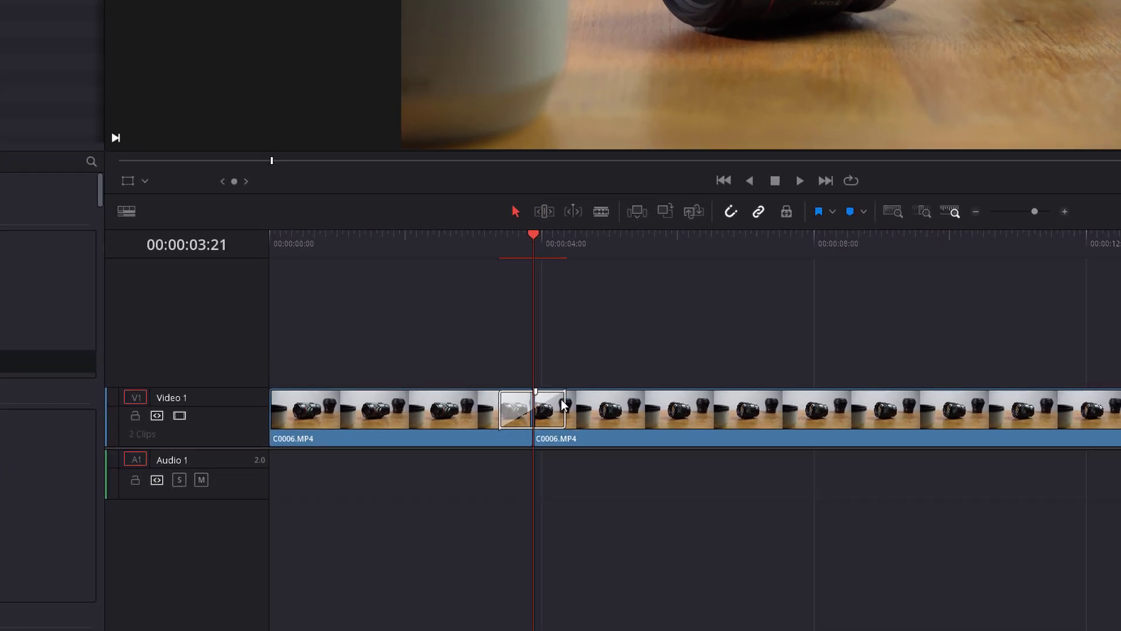
Trim the Smooth Cut transition to 12 frames, preview it, and save the project
{"action": "left_click", "coordinate": [566, 417]}
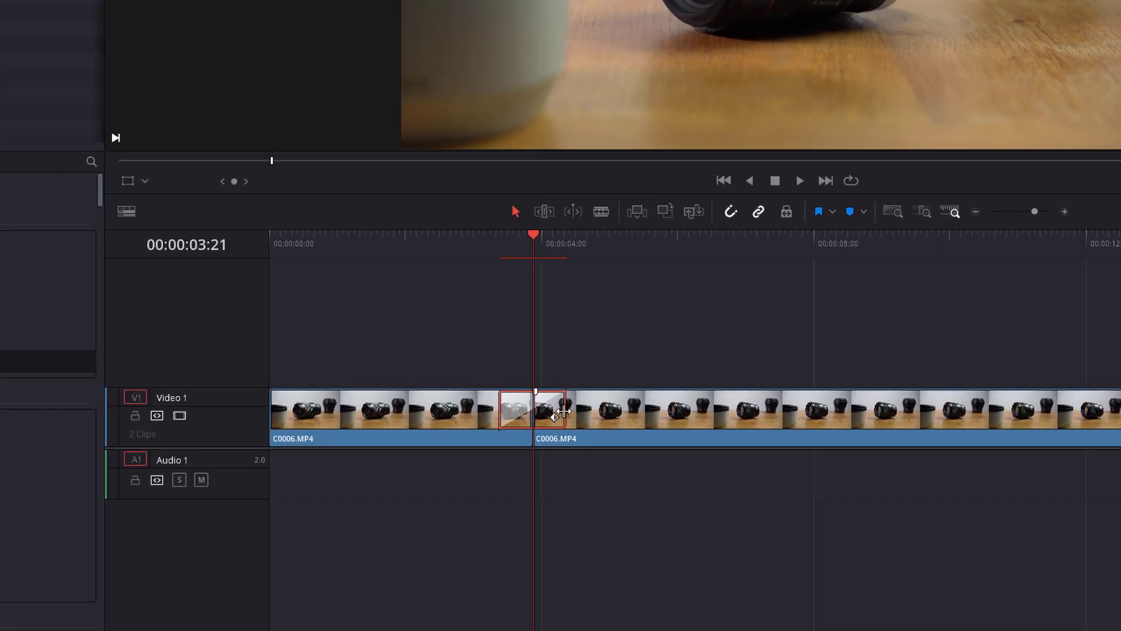
{"action": "left_click_drag", "start_coordinate": [563, 411], "coordinate": [551, 414]}
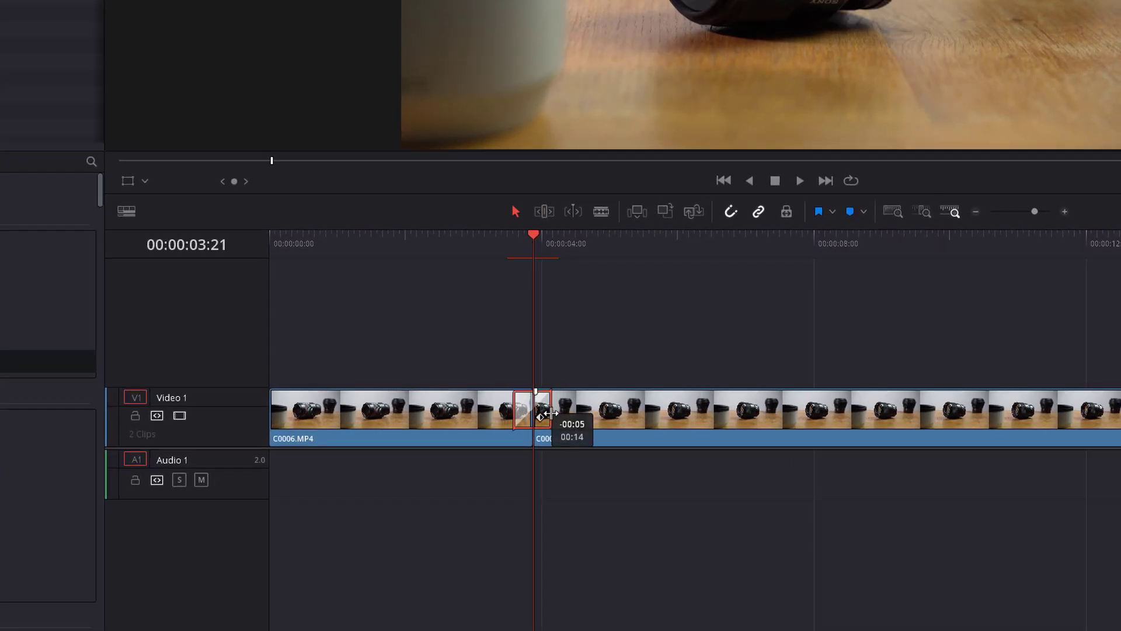
{"action": "mouse_move", "coordinate": [551, 414]}
{"action": "left_mouse_down"}
{"action": "mouse_move", "coordinate": [777, 413]}
{"action": "mouse_move", "coordinate": [547, 420]}
{"action": "left_mouse_up"}
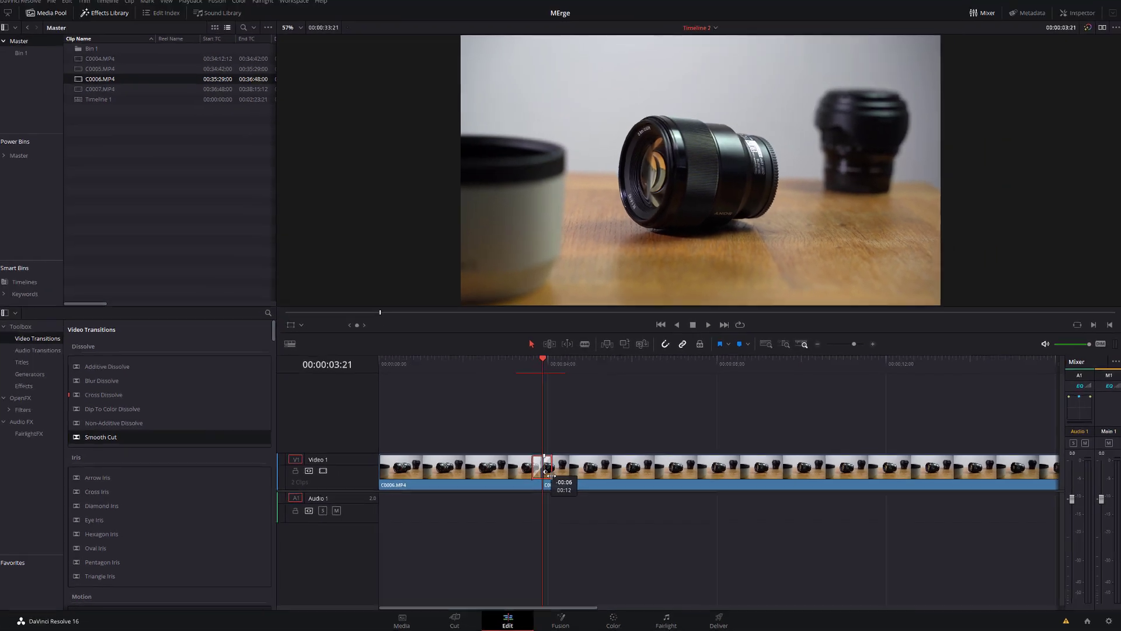
{"action": "left_click", "coordinate": [492, 291]}
{"action": "key", "text": "space"}
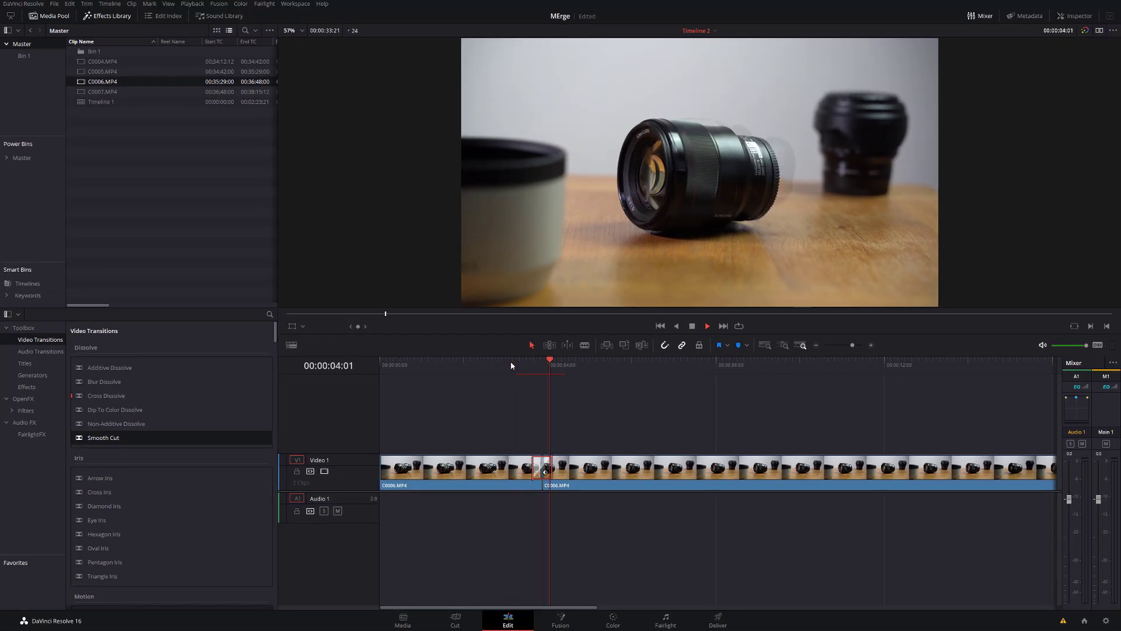
{"action": "key", "text": "ctrl+s"}
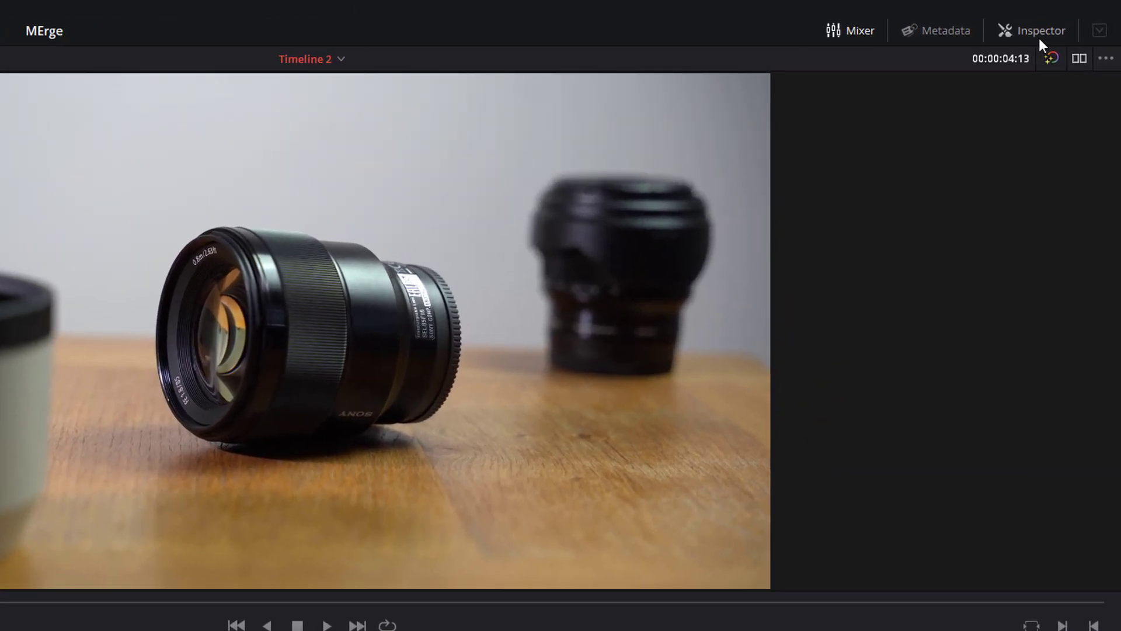
In the Inspector, set the Smooth Cut mode to Better and review its easing options
{"action": "left_click", "coordinate": [1039, 37]}
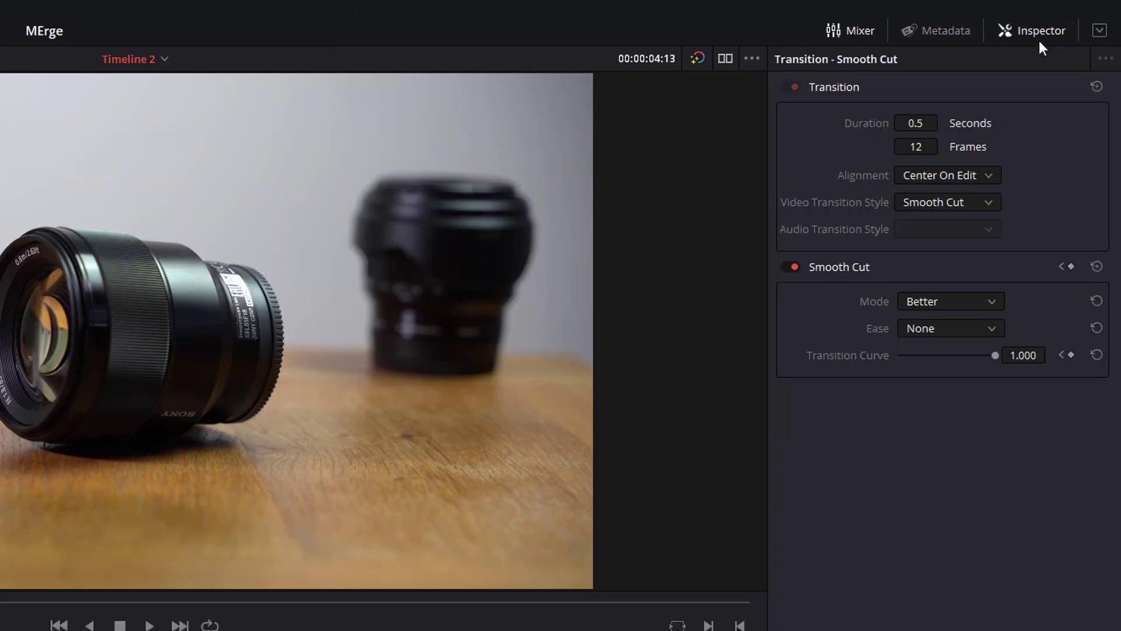
{"action": "left_click", "coordinate": [934, 301]}
{"action": "left_click", "coordinate": [929, 346]}
{"action": "left_click", "coordinate": [916, 330]}
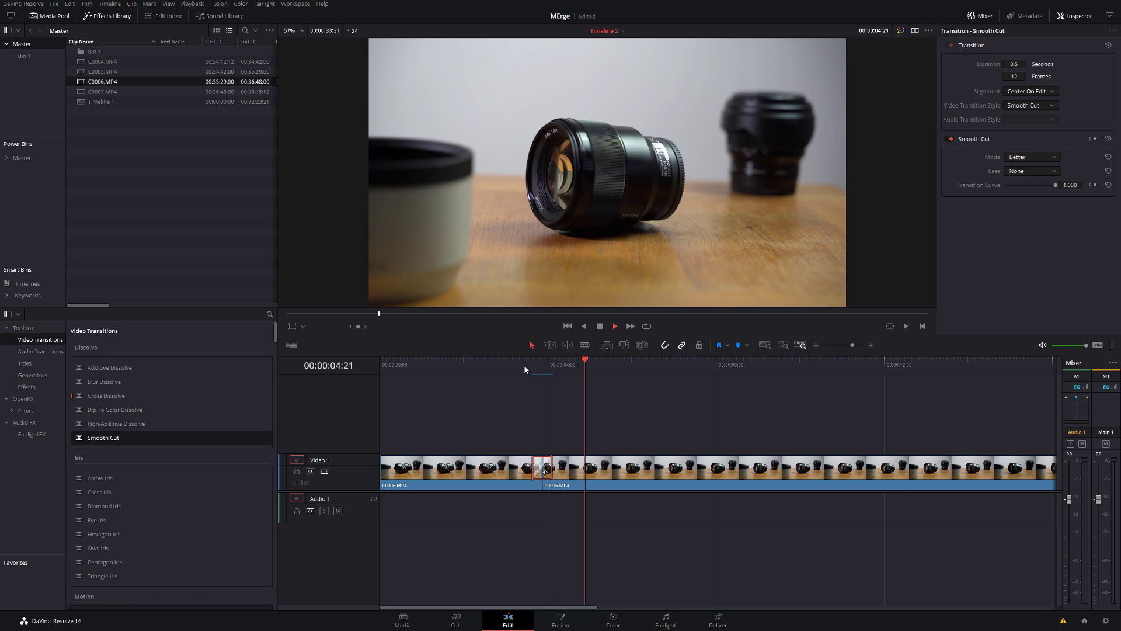
Preview the Smooth Cut join and park the playhead at 00:00:02:14
{"action": "key", "text": "space"}
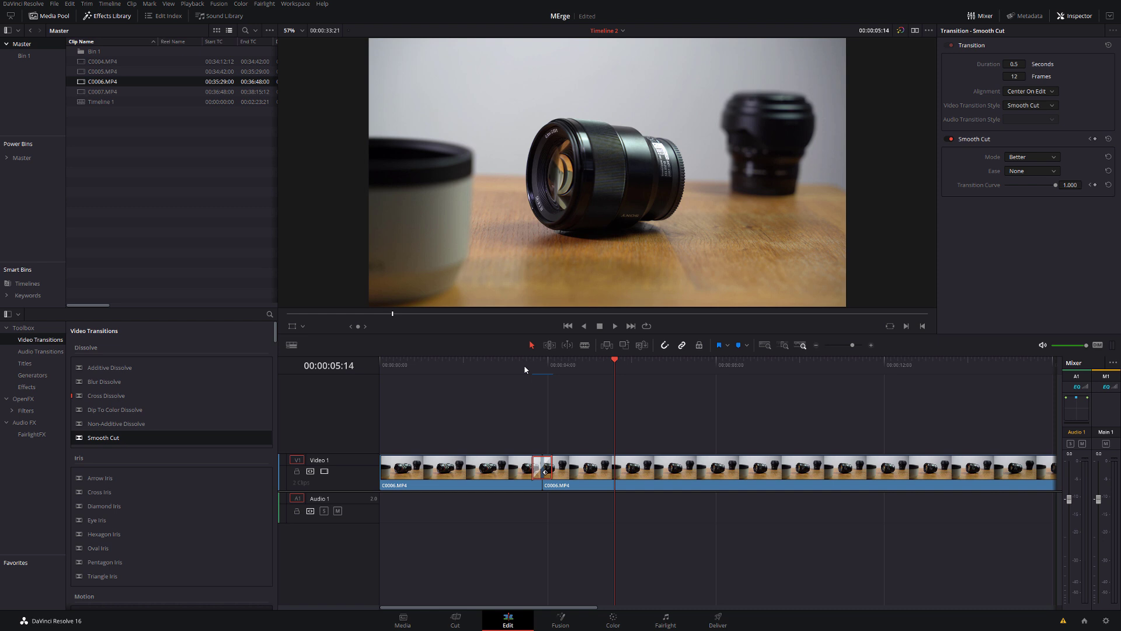
{"action": "left_click", "coordinate": [435, 365]}
{"action": "left_click_drag", "start_coordinate": [435, 366], "coordinate": [489, 365]}
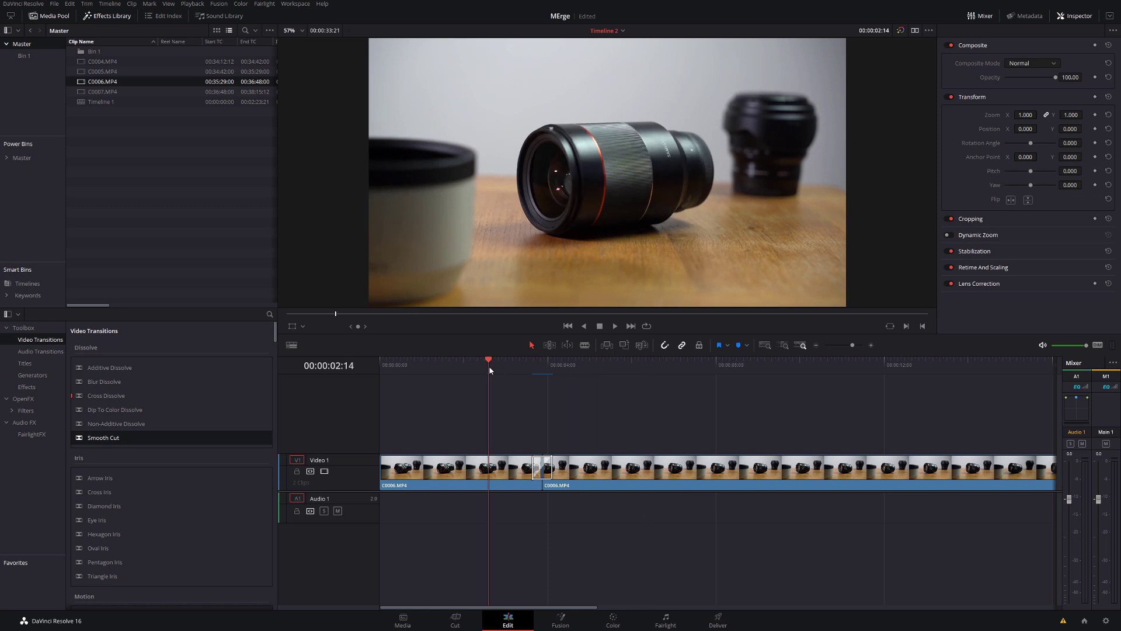
{"action": "left_click", "coordinate": [472, 471]}
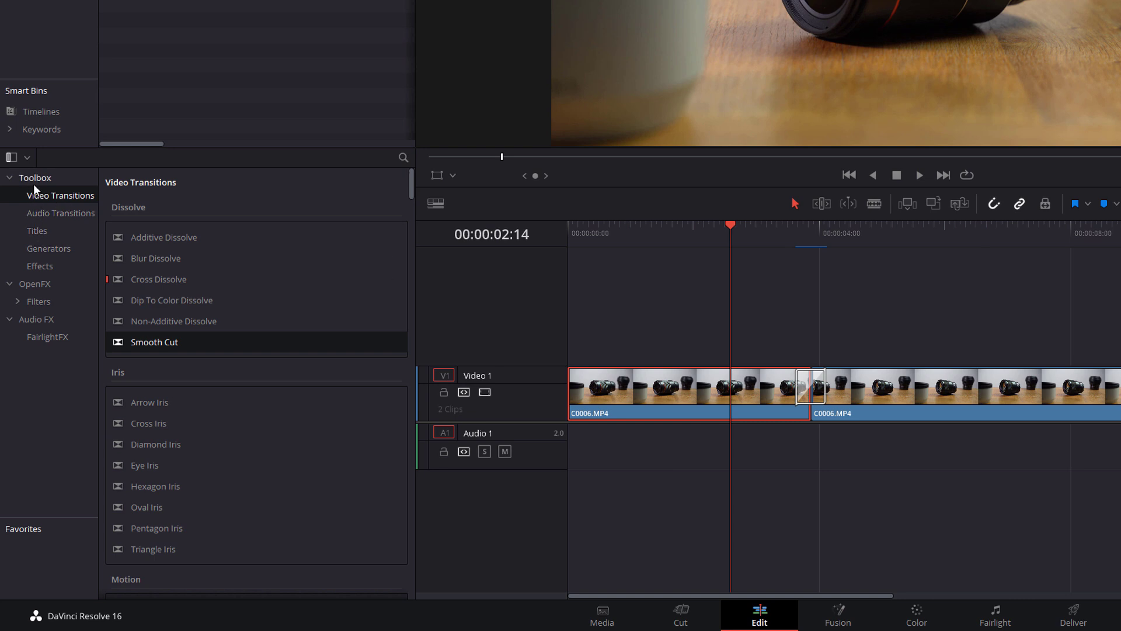
Place an Adjustment Clip on Video 2 and stretch it past the Smooth Cut
{"action": "left_click", "coordinate": [40, 266]}
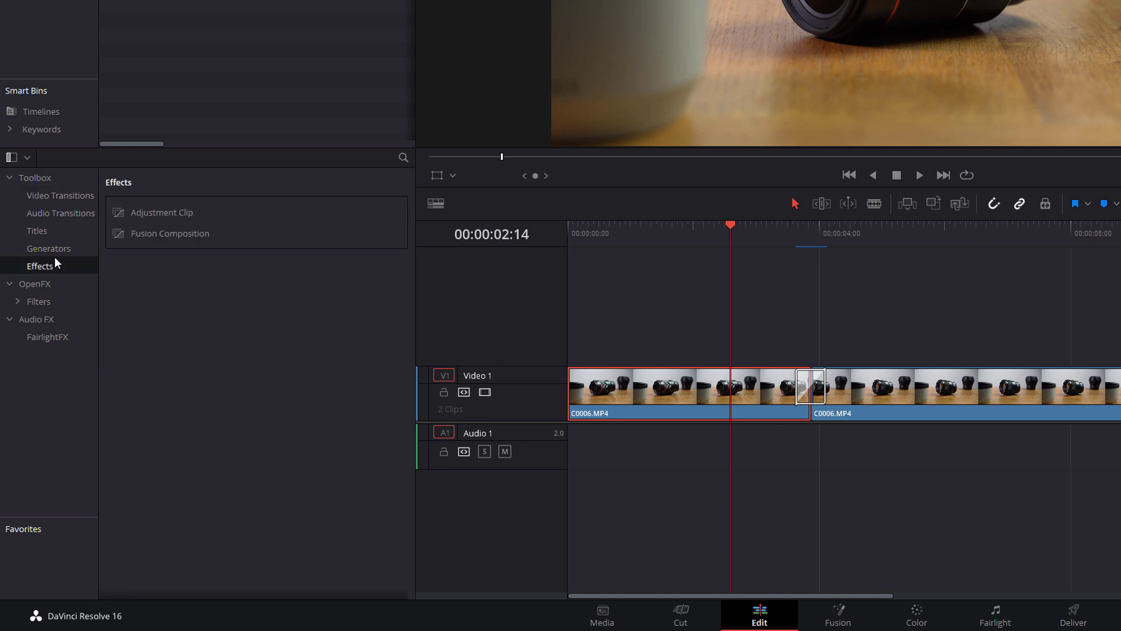
{"action": "left_click_drag", "start_coordinate": [149, 216], "coordinate": [574, 337]}
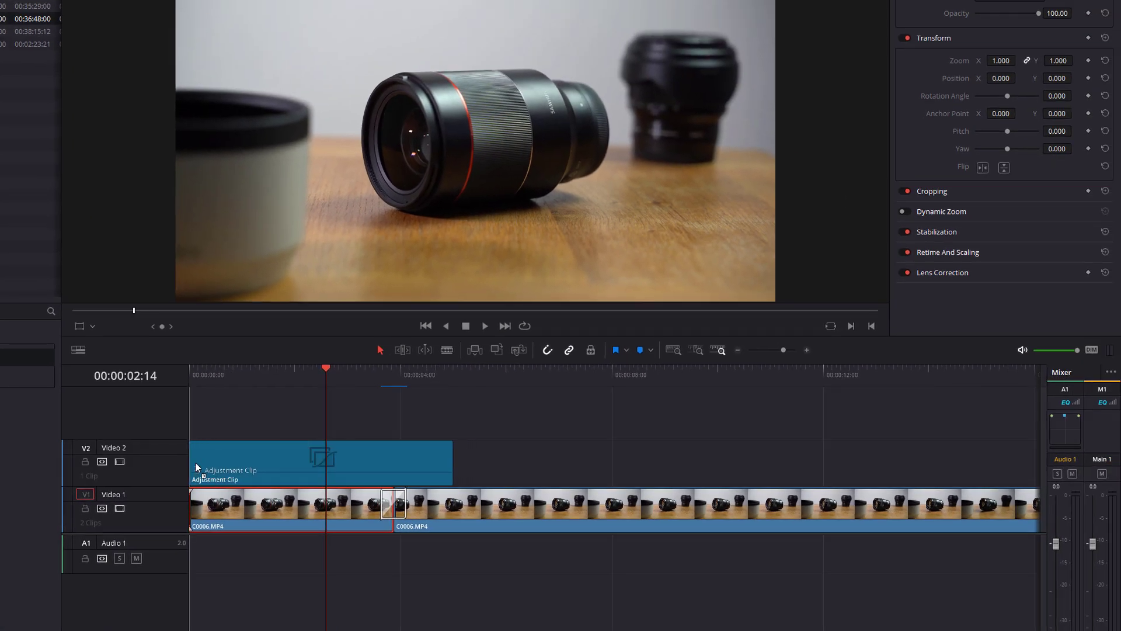
{"action": "left_click_drag", "start_coordinate": [195, 462], "coordinate": [195, 462]}
{"action": "left_click_drag", "start_coordinate": [449, 468], "coordinate": [650, 467]}
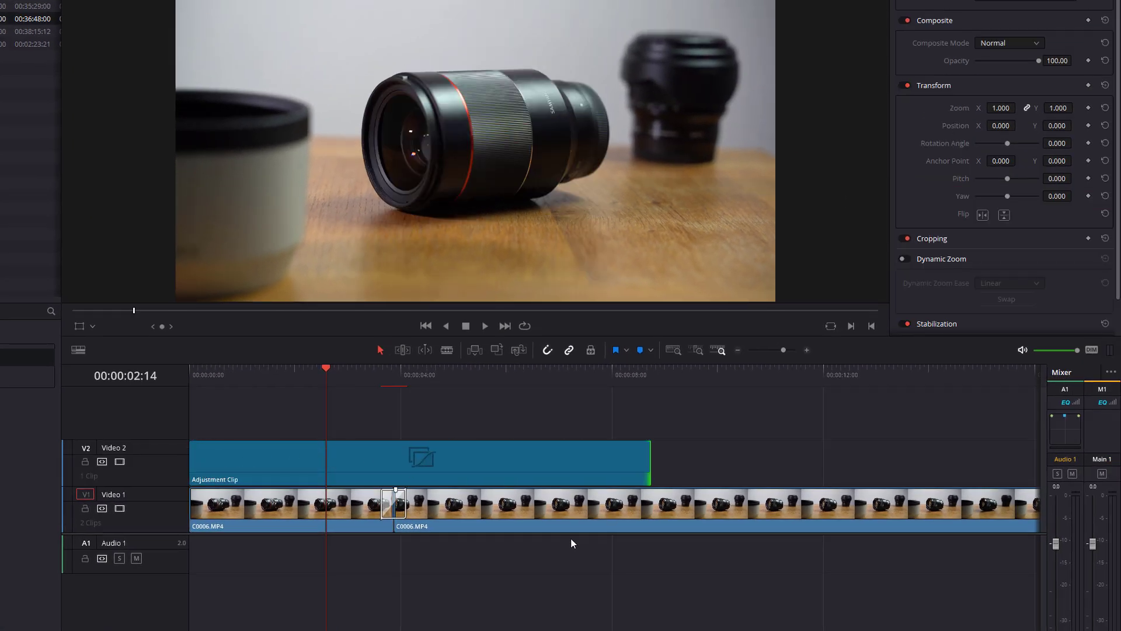
{"action": "left_click", "coordinate": [370, 464]}
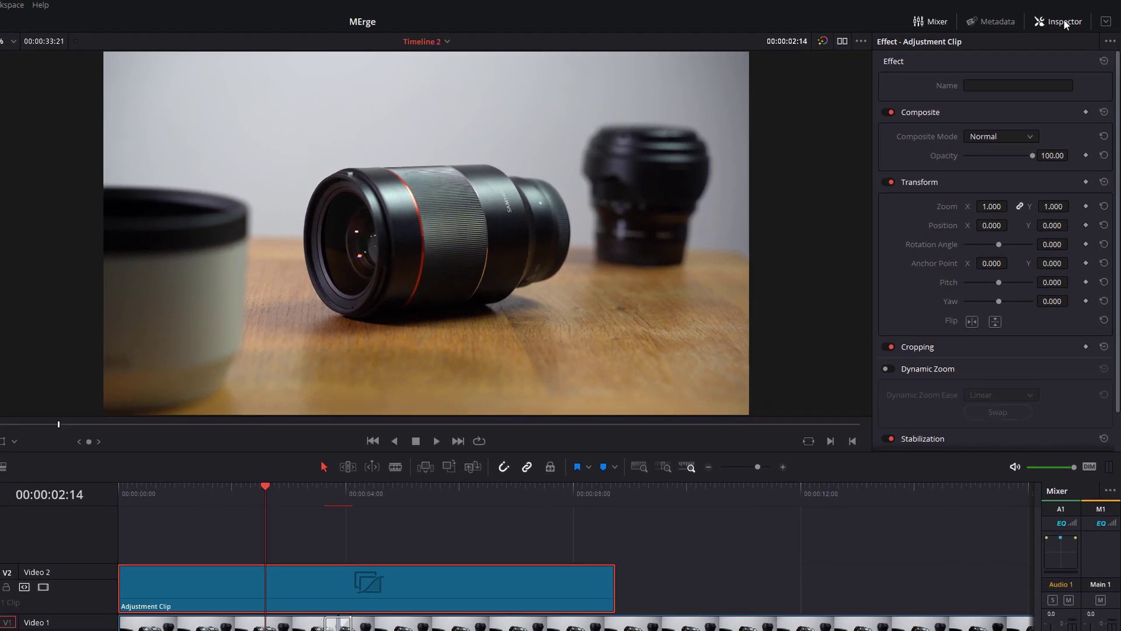
Enable Dynamic Zoom on the adjustment clip with Ease In and Out easing, then play it back
{"action": "left_click", "coordinate": [893, 368]}
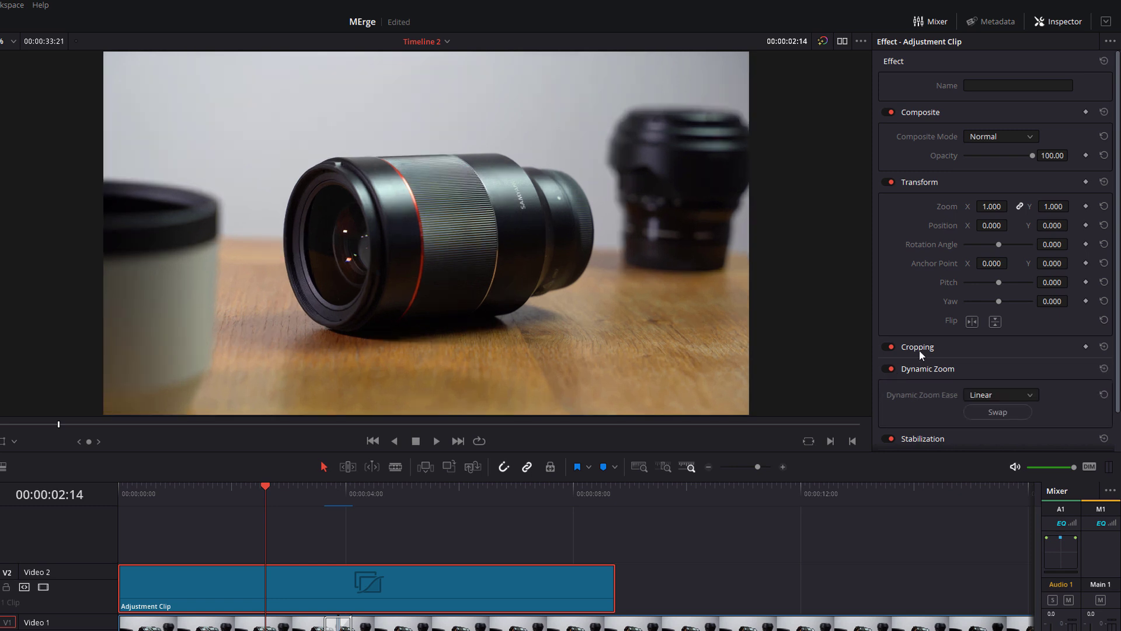
{"action": "scroll", "coordinate": [928, 344], "scroll_direction": "down", "scroll_amount": 2}
{"action": "left_click", "coordinate": [981, 353]}
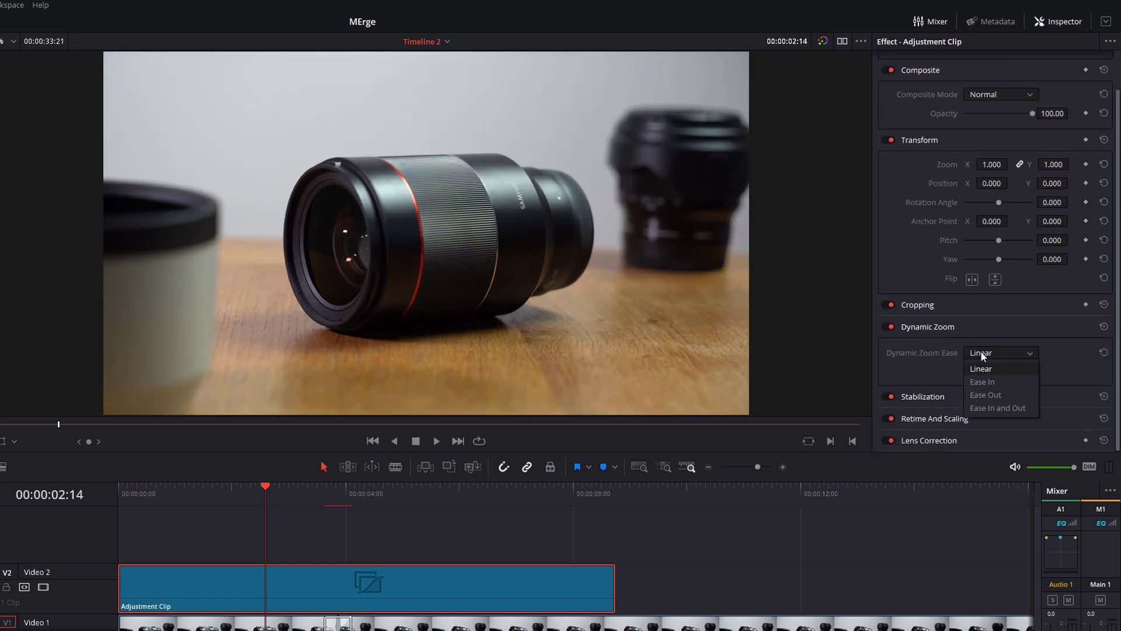
{"action": "left_click", "coordinate": [993, 409]}
{"action": "left_click_drag", "start_coordinate": [277, 480], "coordinate": [197, 492]}
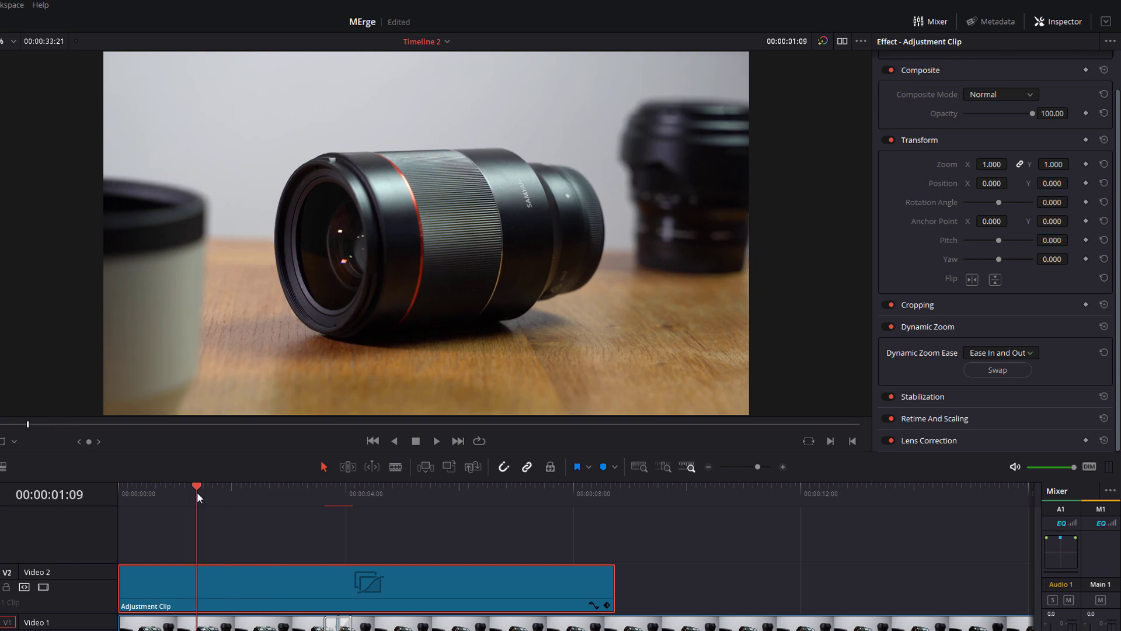
{"action": "key", "text": "space"}
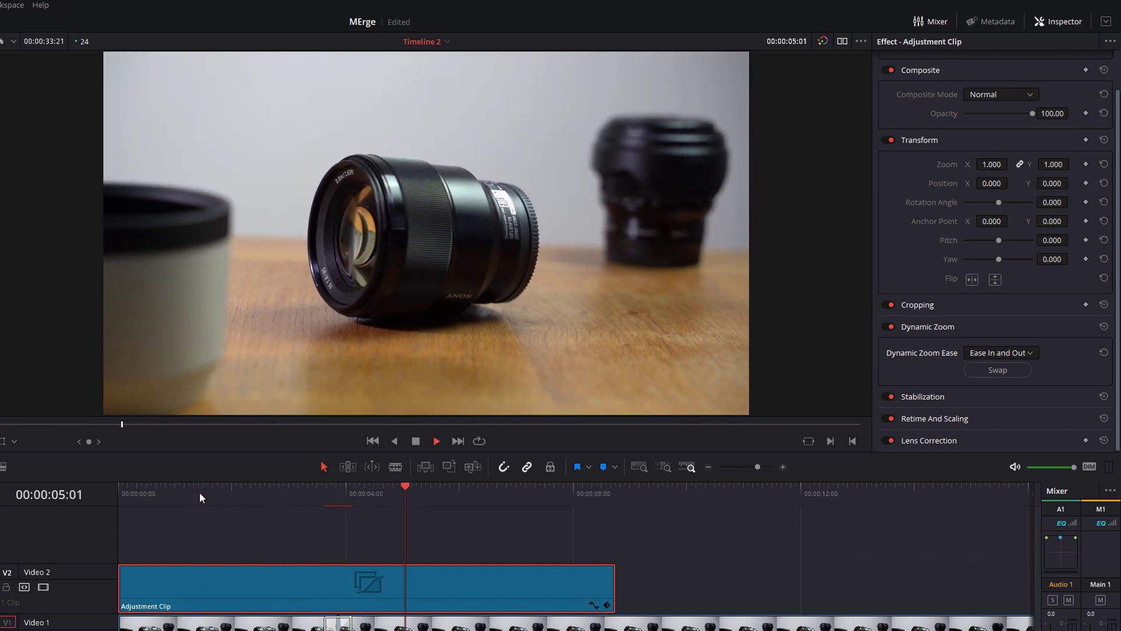
{"action": "key", "text": "space"}
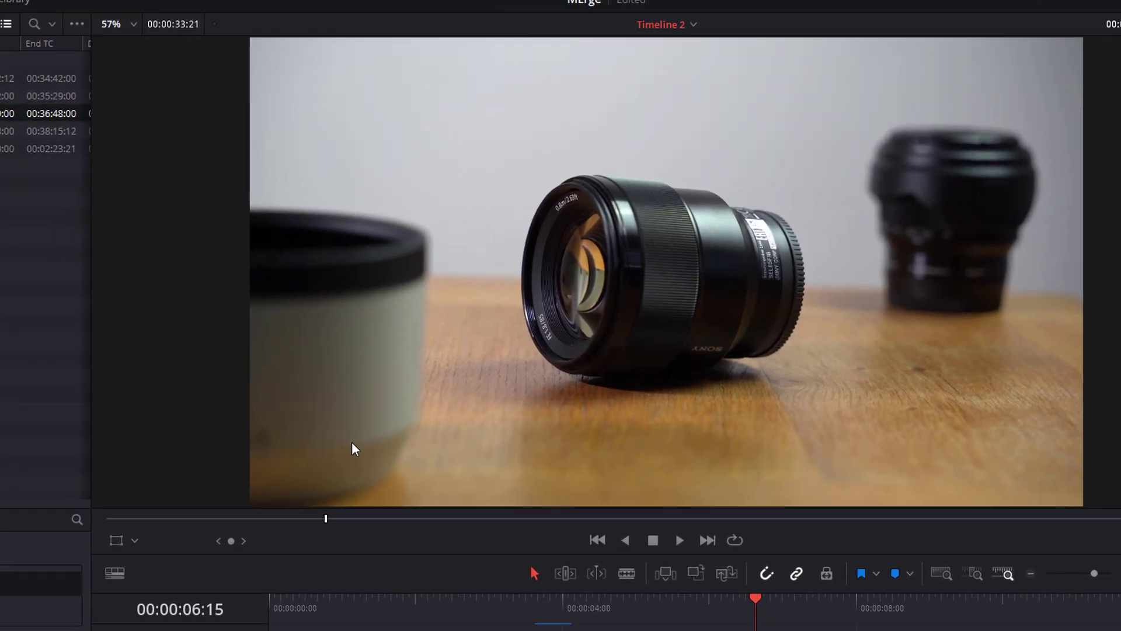
Show the Dynamic Zoom overlay in the viewer, tighten the start framing, and play it back
{"action": "left_click", "coordinate": [135, 542]}
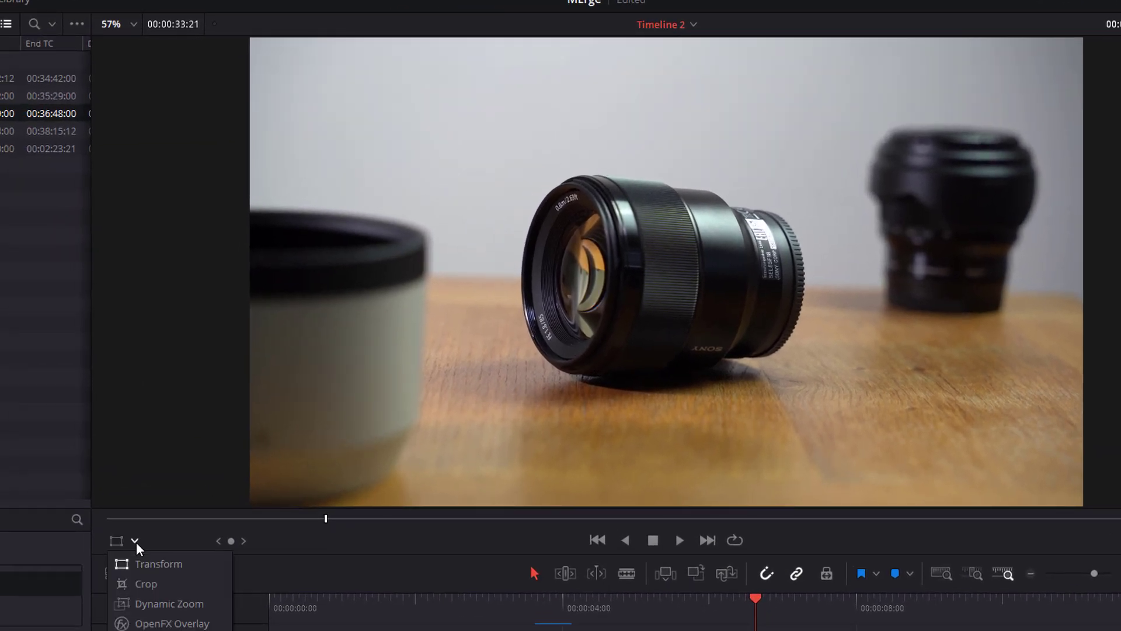
{"action": "left_click", "coordinate": [142, 605]}
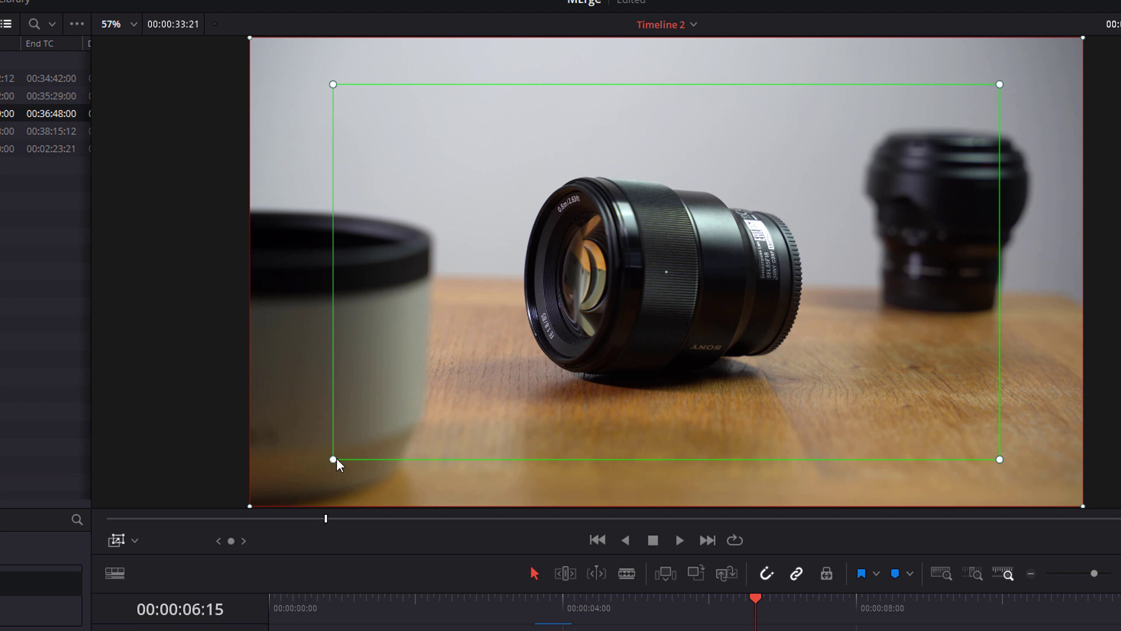
{"action": "left_click_drag", "start_coordinate": [333, 459], "coordinate": [420, 410]}
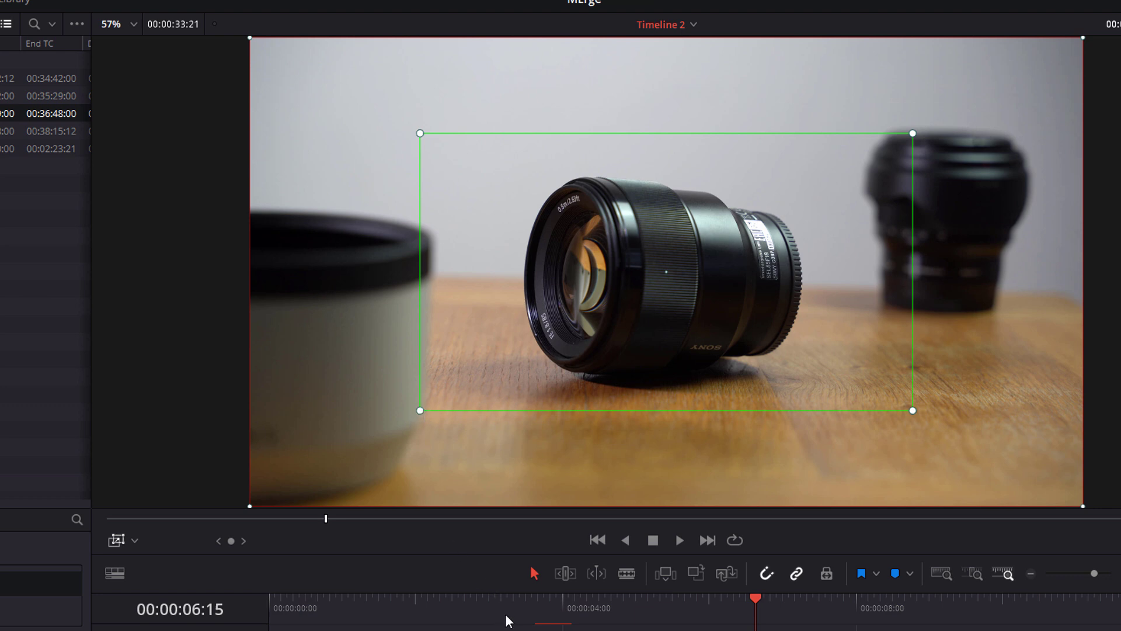
{"action": "left_click_drag", "start_coordinate": [505, 607], "coordinate": [240, 611]}
{"action": "key", "text": "space"}
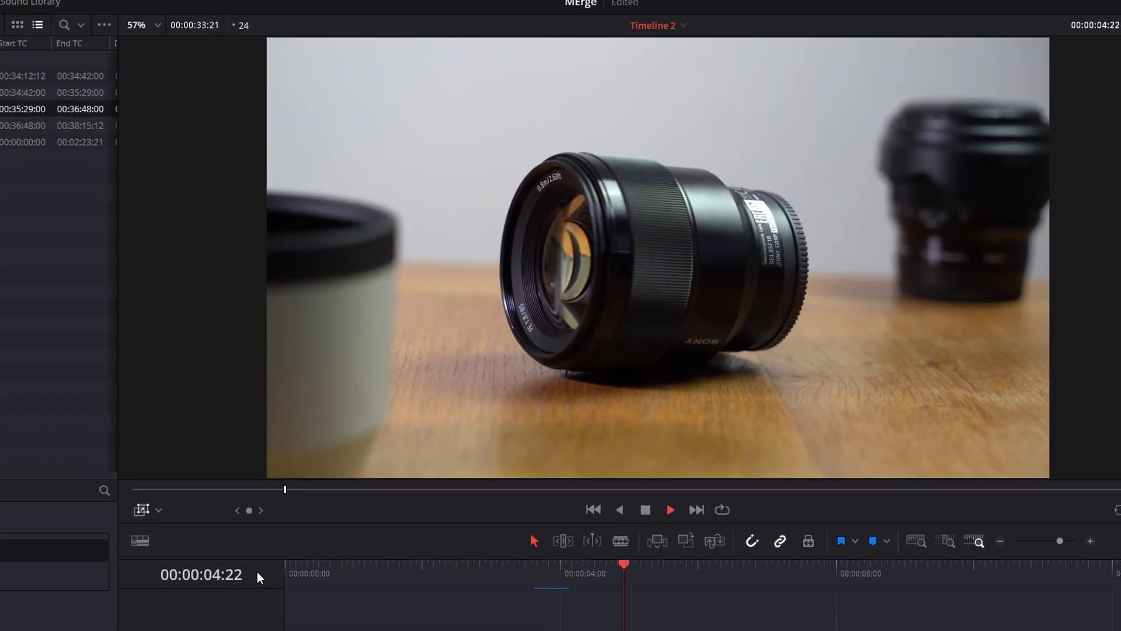
{"action": "key", "text": "space"}
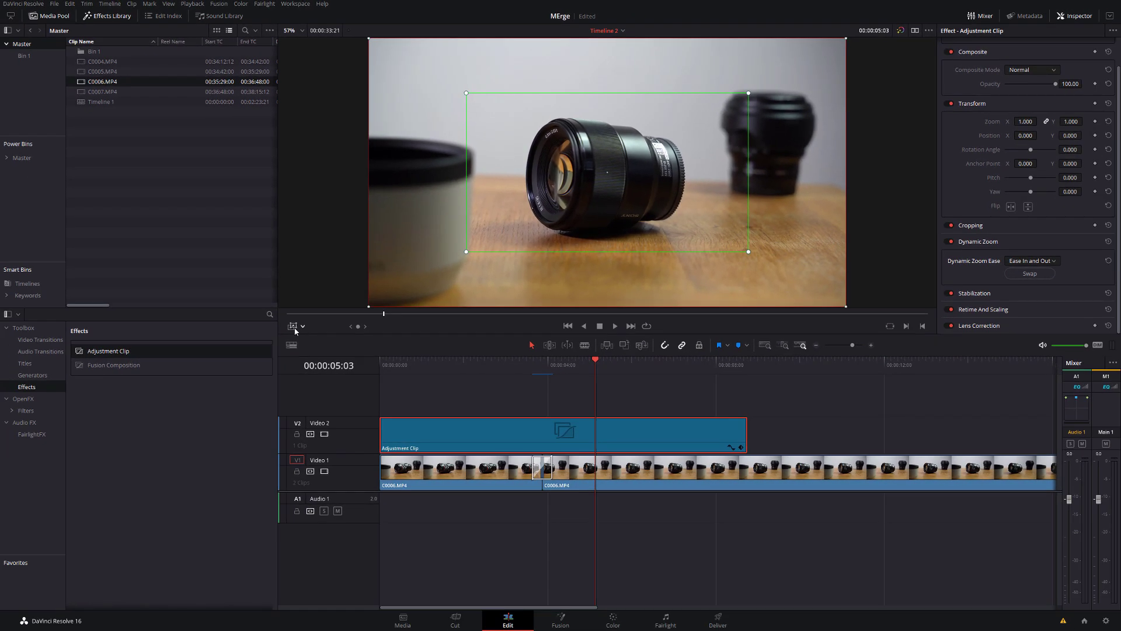
Tighten the end framing and shift the start framing toward the right-hand lens
{"action": "left_click_drag", "start_coordinate": [372, 300], "coordinate": [398, 260]}
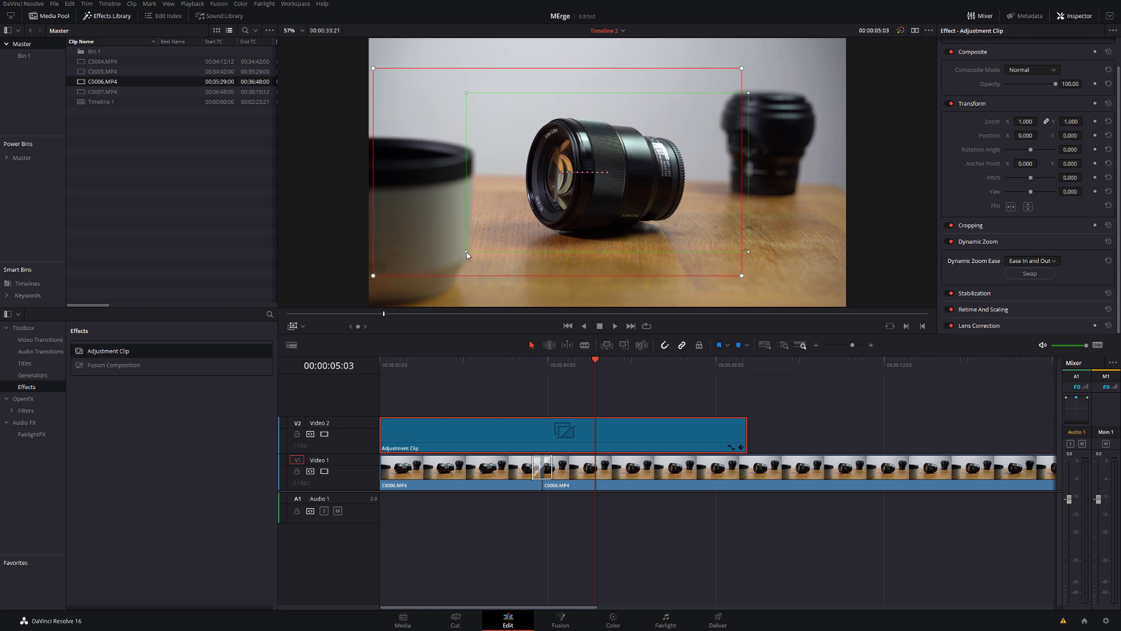
{"action": "left_click_drag", "start_coordinate": [467, 252], "coordinate": [425, 276]}
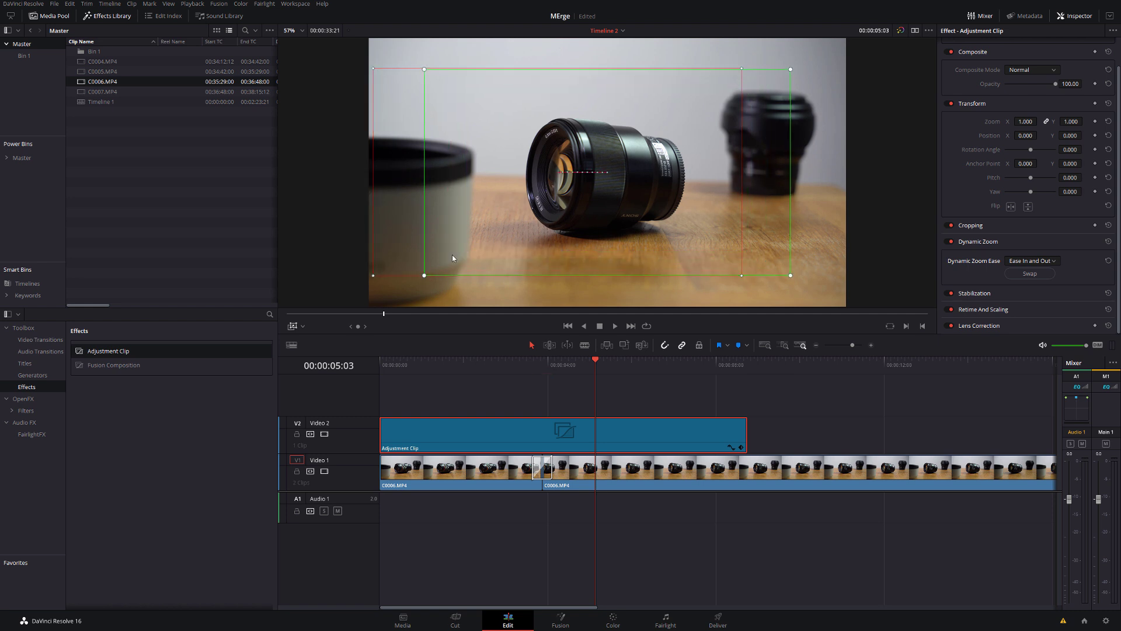
{"action": "left_click_drag", "start_coordinate": [498, 226], "coordinate": [548, 226]}
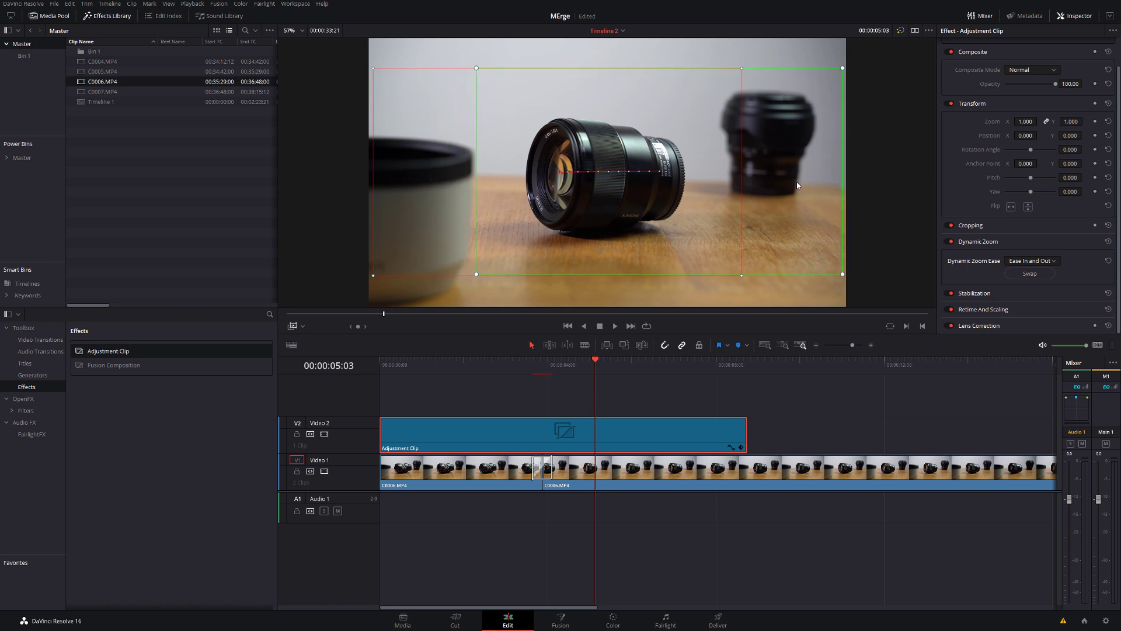
{"action": "left_click", "coordinate": [395, 362]}
{"action": "key", "text": "space"}
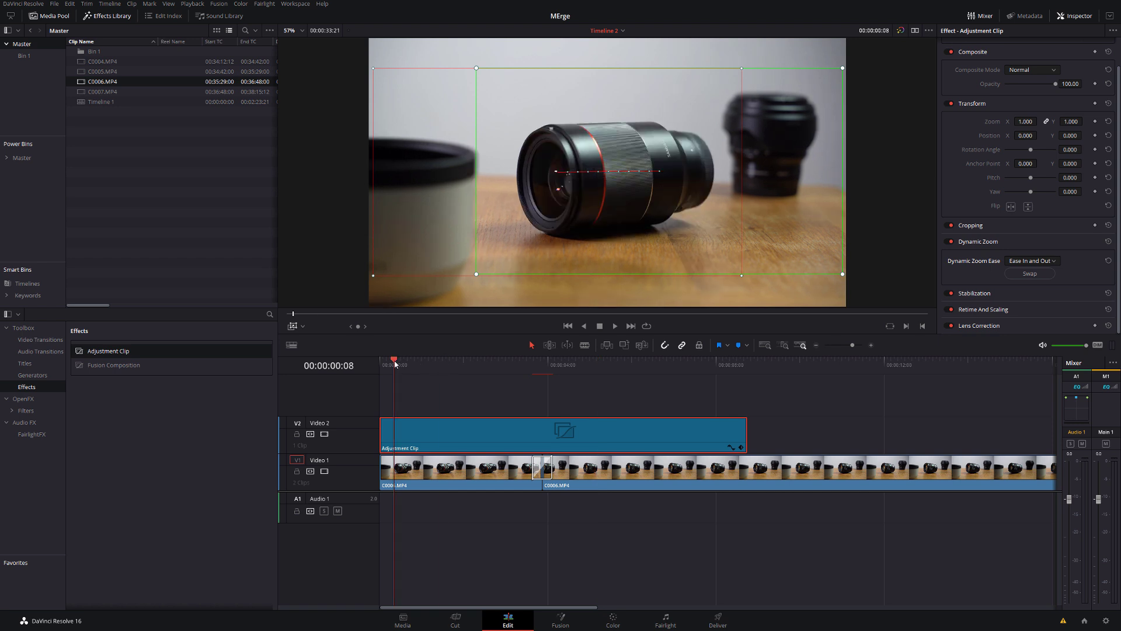
{"action": "key", "text": "space"}
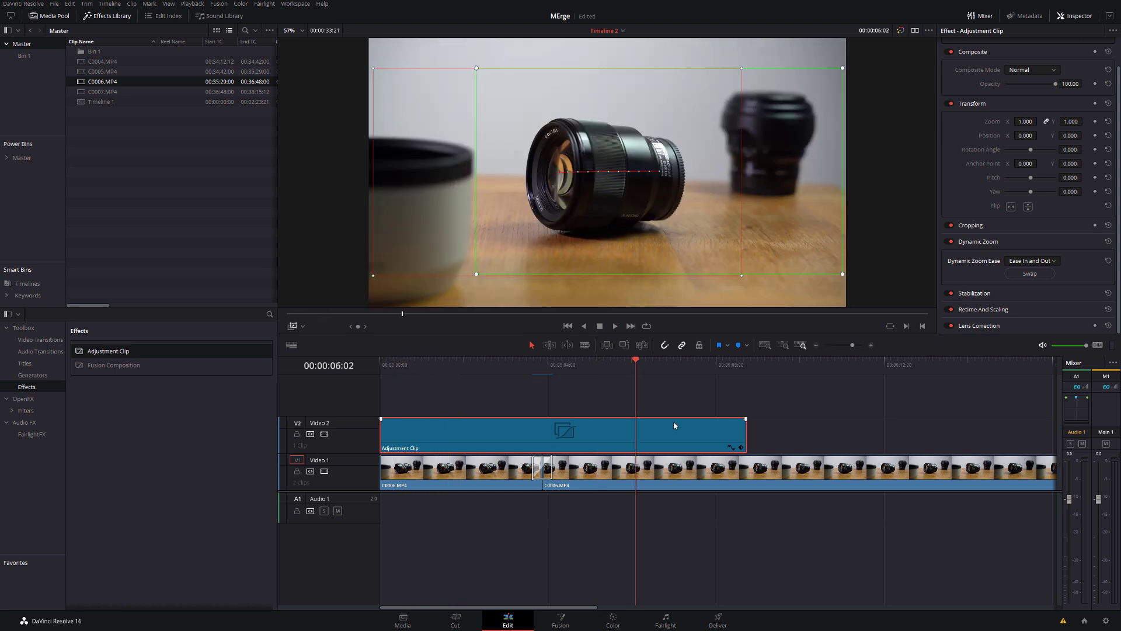